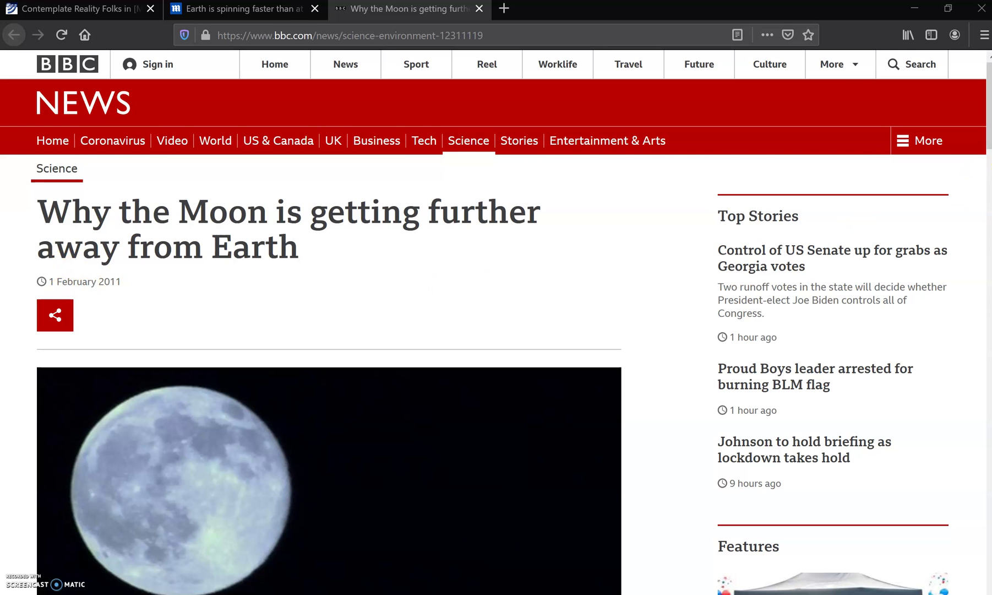
pyautogui.scroll(-5, 988, 198)
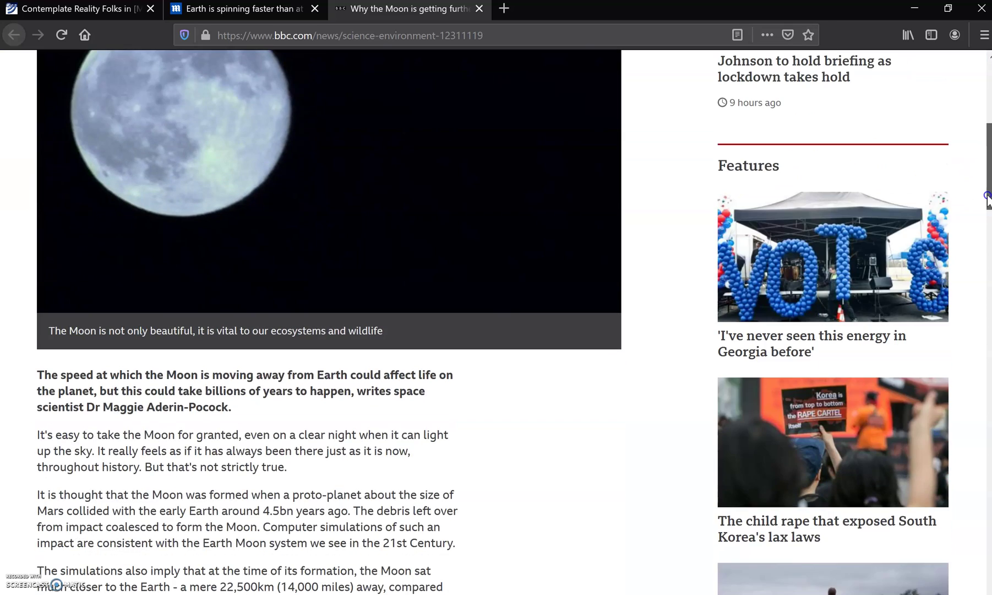
pyautogui.moveTo(989, 199); pyautogui.dragTo(988, 394)
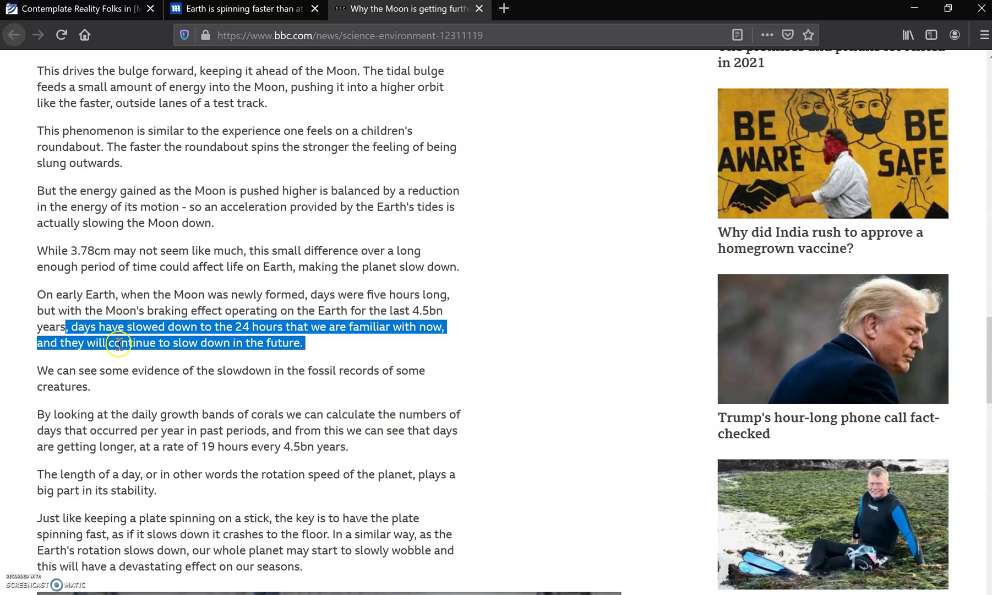
# Highlight the BBC passage 'days were five hours long… in the future.', then show the Daily Mail article
pyautogui.click(114, 290)
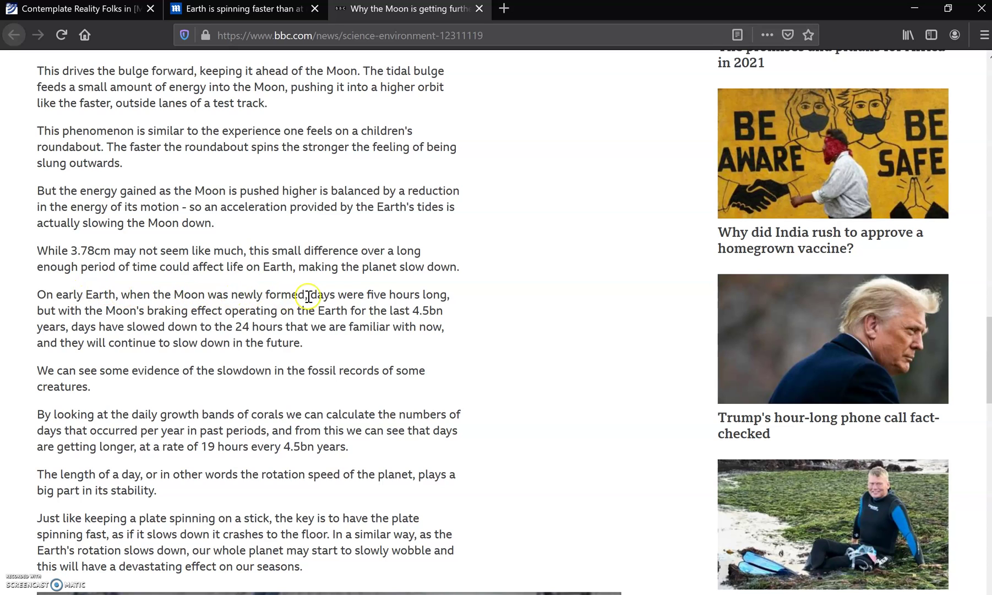
pyautogui.moveTo(308, 295); pyautogui.dragTo(332, 339)
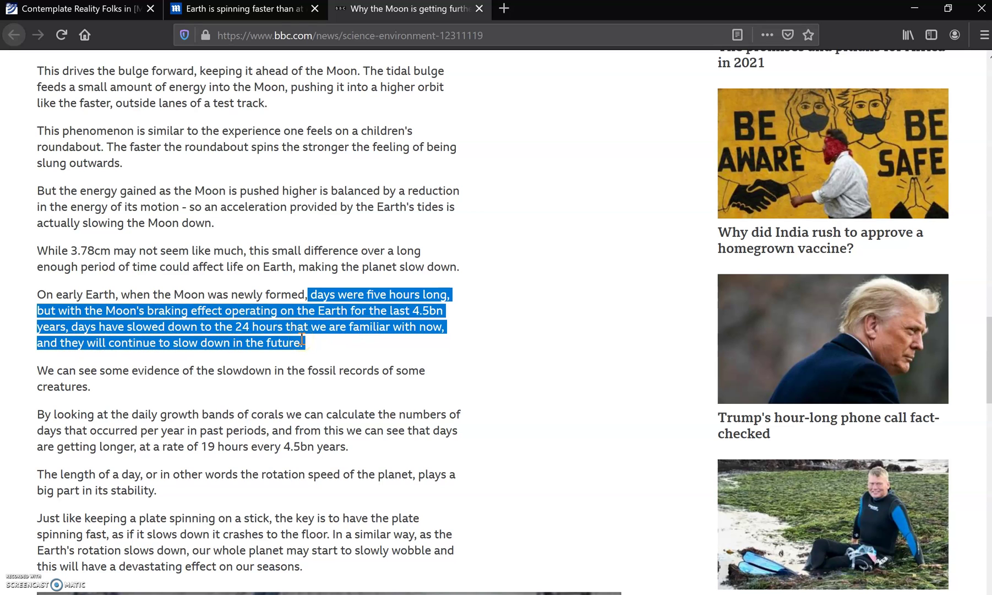
pyautogui.click(280, 12)
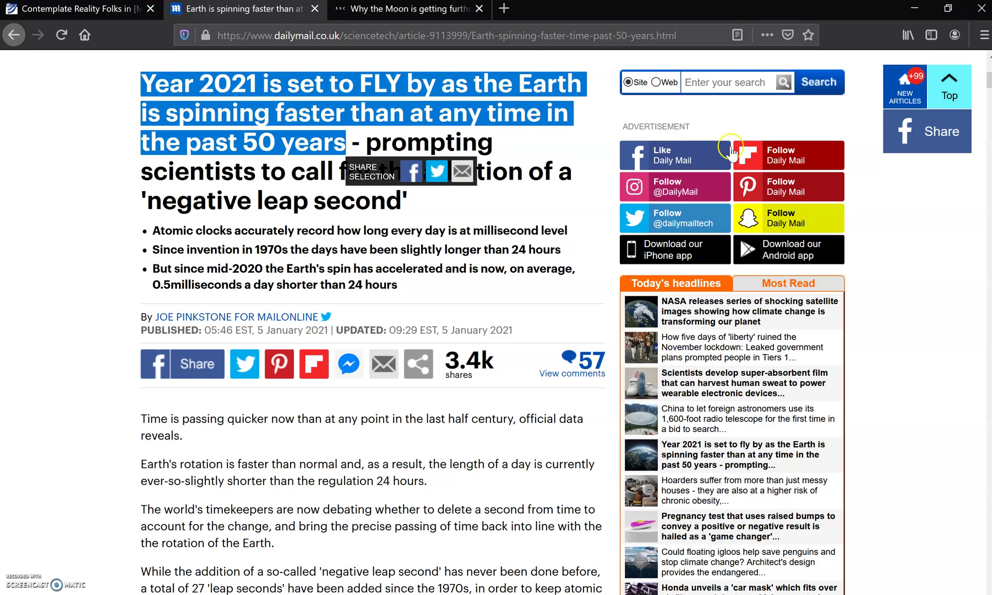
pyautogui.moveTo(989, 80); pyautogui.dragTo(989, 118)
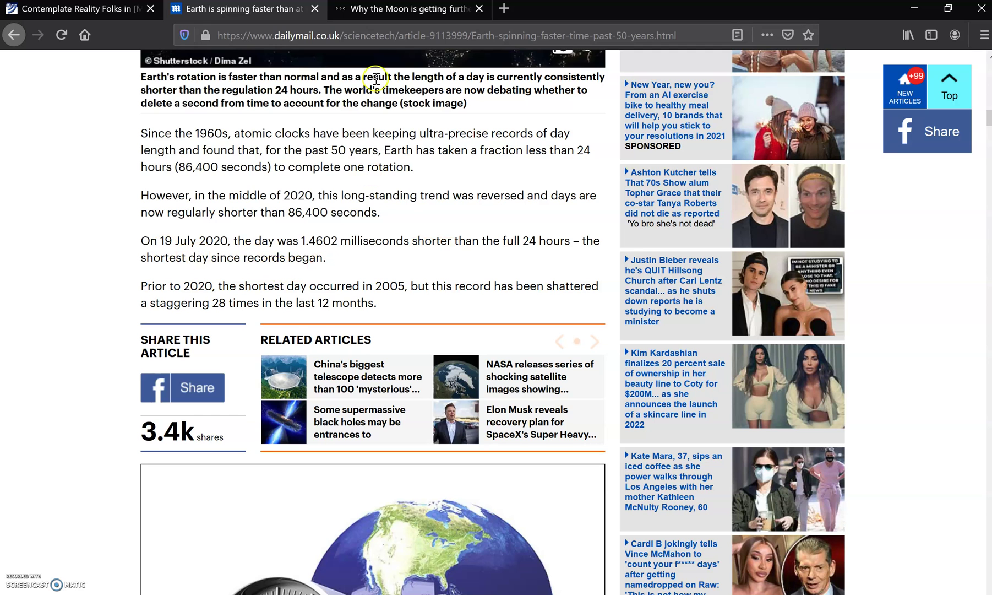
# Switch back to the BBC 'Why the Moon is getting further' tab
pyautogui.click(380, 11)
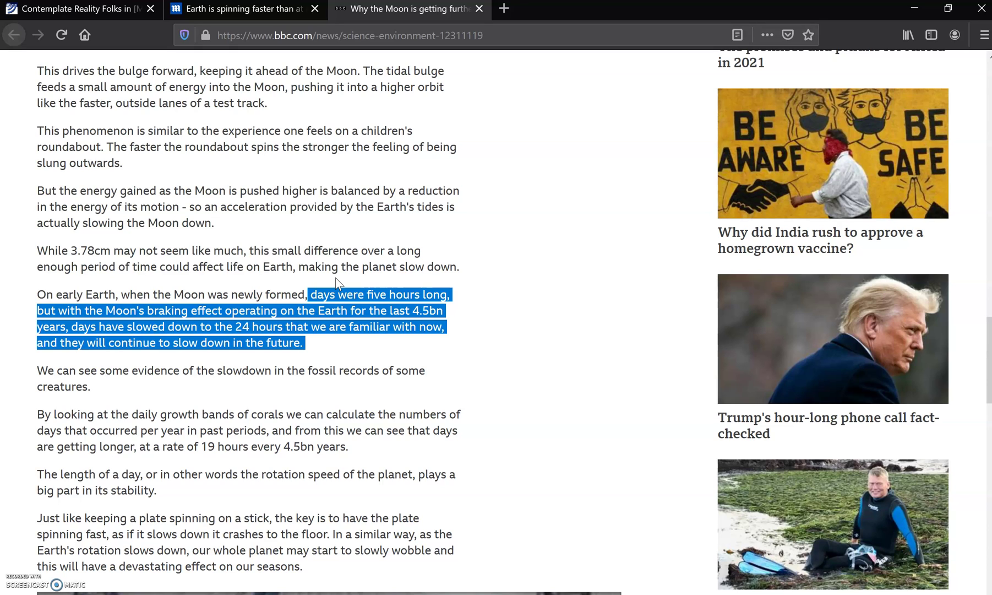
pyautogui.scroll(2, 592, 398)
pyautogui.scroll(5, 609, 443)
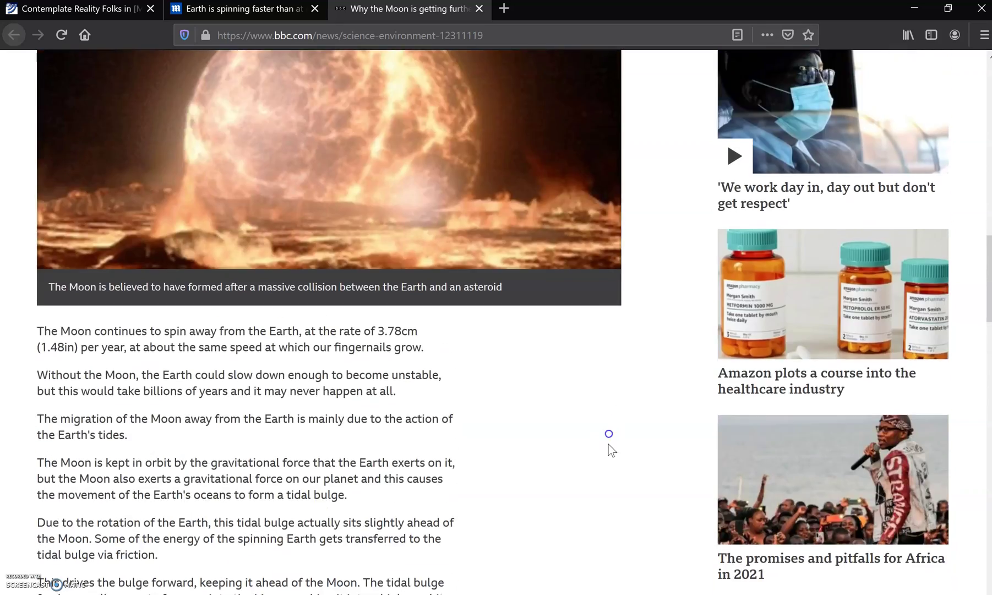
pyautogui.scroll(5, 614, 464)
pyautogui.scroll(5, 606, 492)
pyautogui.scroll(2, 606, 493)
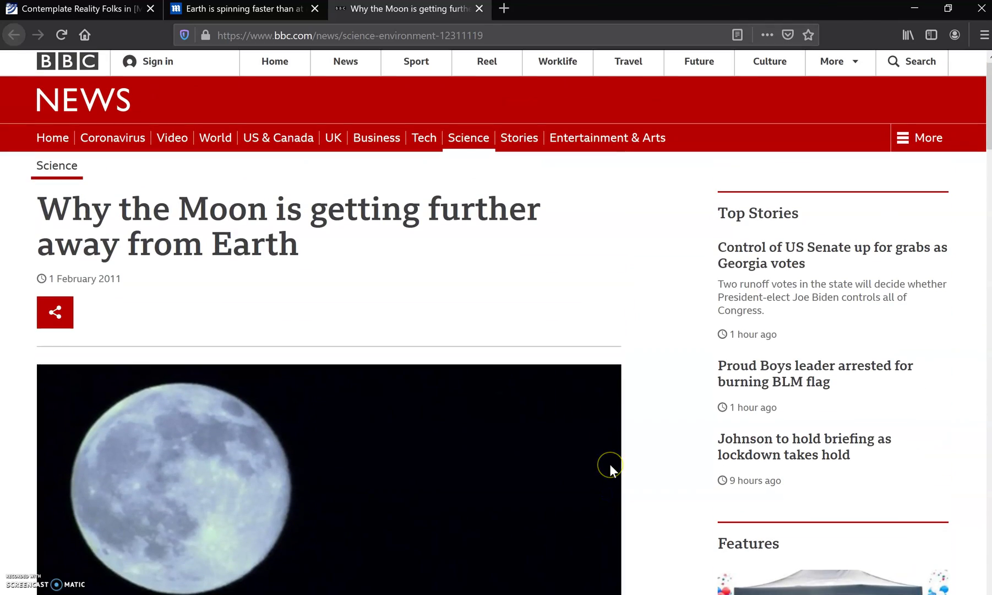
# Show the Daily Mail 'Earth is spinning faster' article at its 2020 record-short days passage
pyautogui.click(542, 407)
pyautogui.scroll(-7, 541, 406)
pyautogui.scroll(-6, 625, 288)
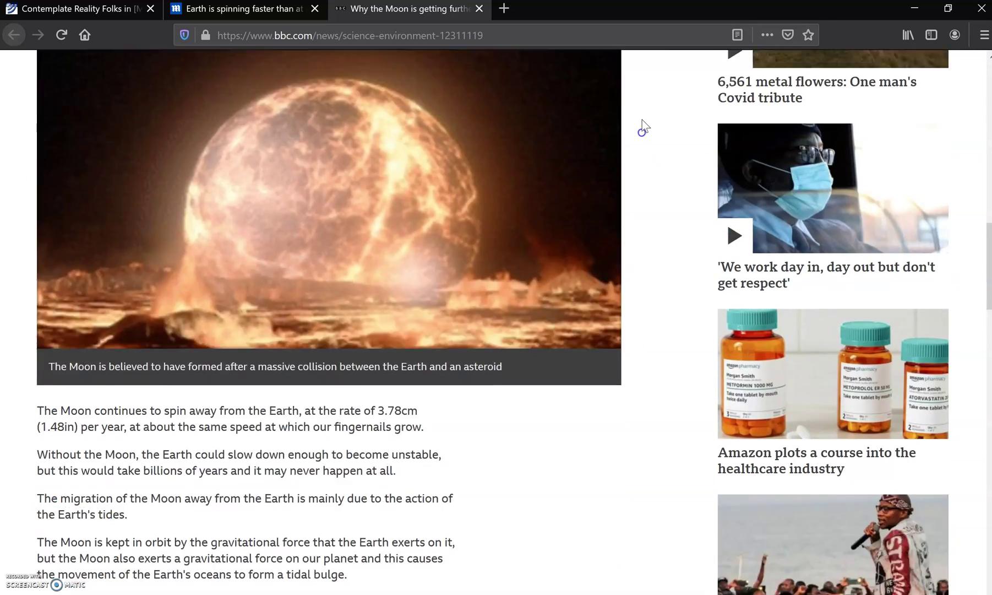
pyautogui.scroll(-3, 626, 290)
pyautogui.scroll(-7, 627, 290)
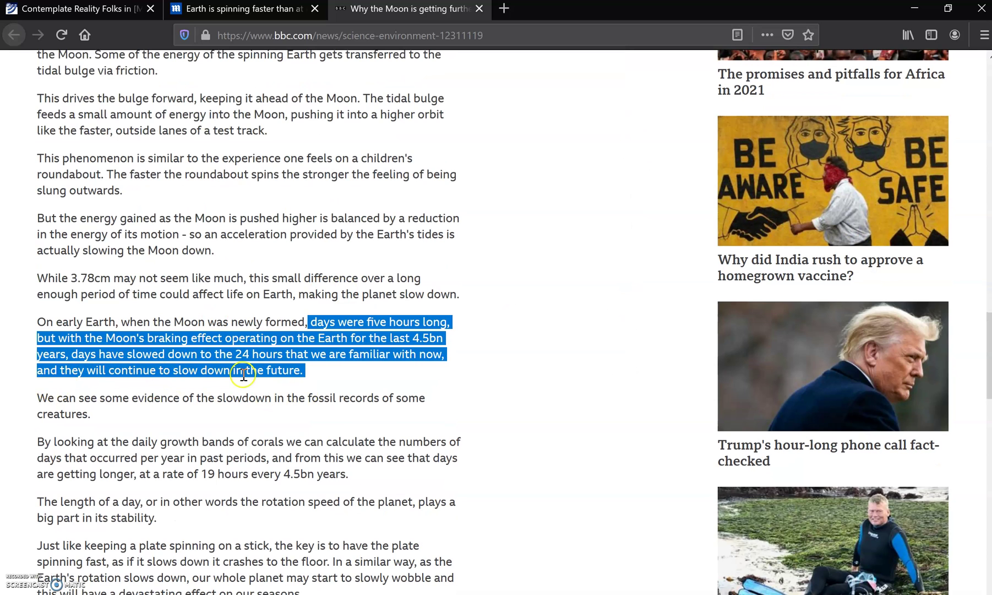
pyautogui.click(261, 9)
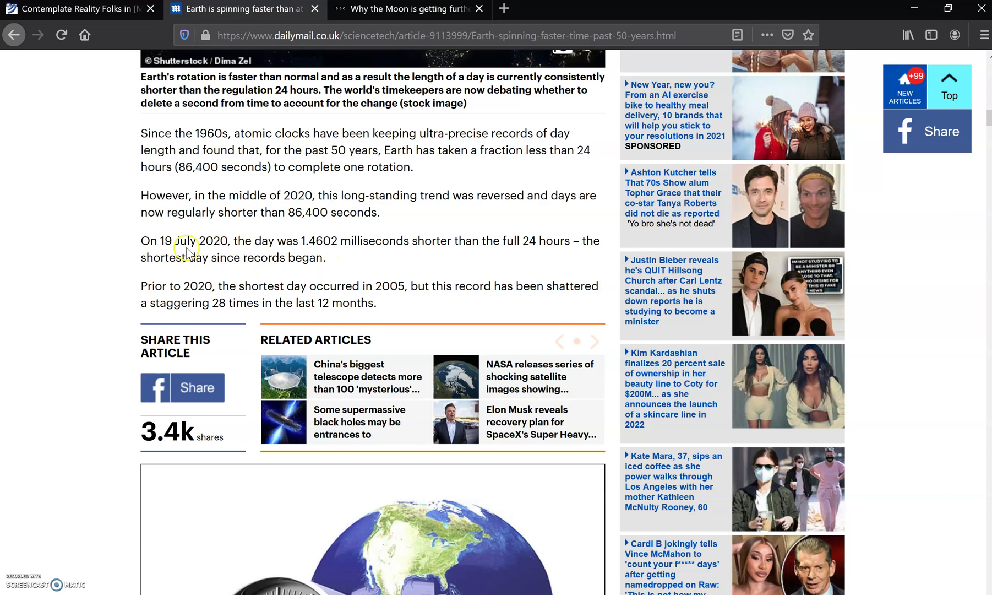
pyautogui.scroll(-1, 538, 303)
pyautogui.scroll(-5, 589, 438)
pyautogui.scroll(5, 589, 438)
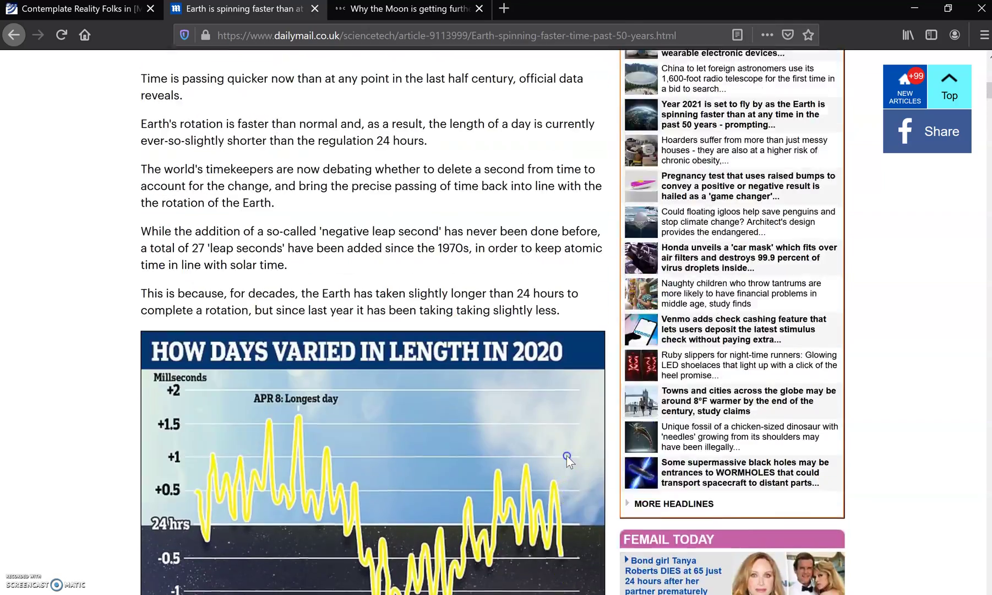
pyautogui.scroll(5, 574, 457)
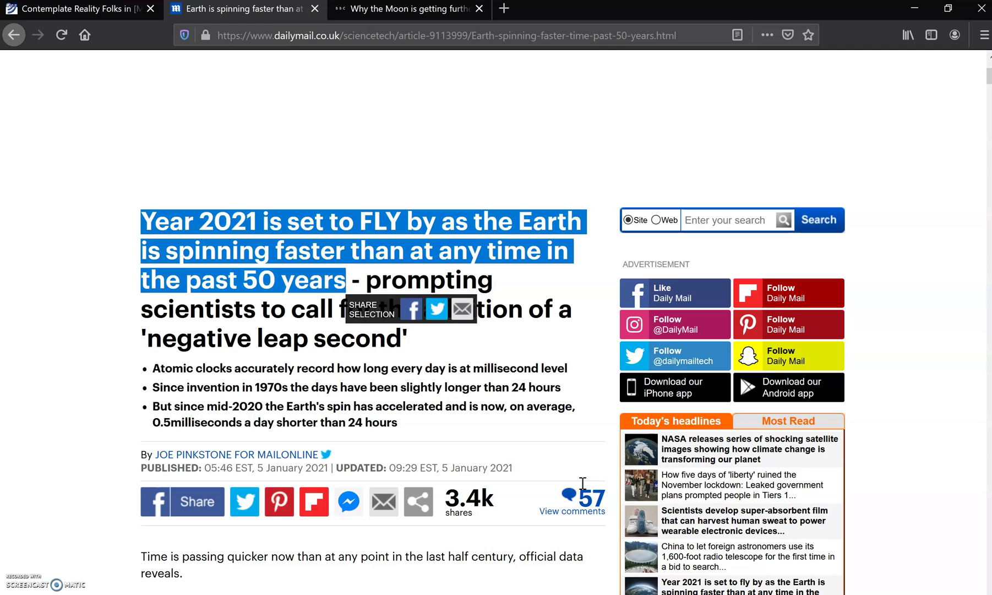
# Switch to the first tab, the 'Contemplate Reality Folks' market-ticker.org post
pyautogui.click(76, 12)
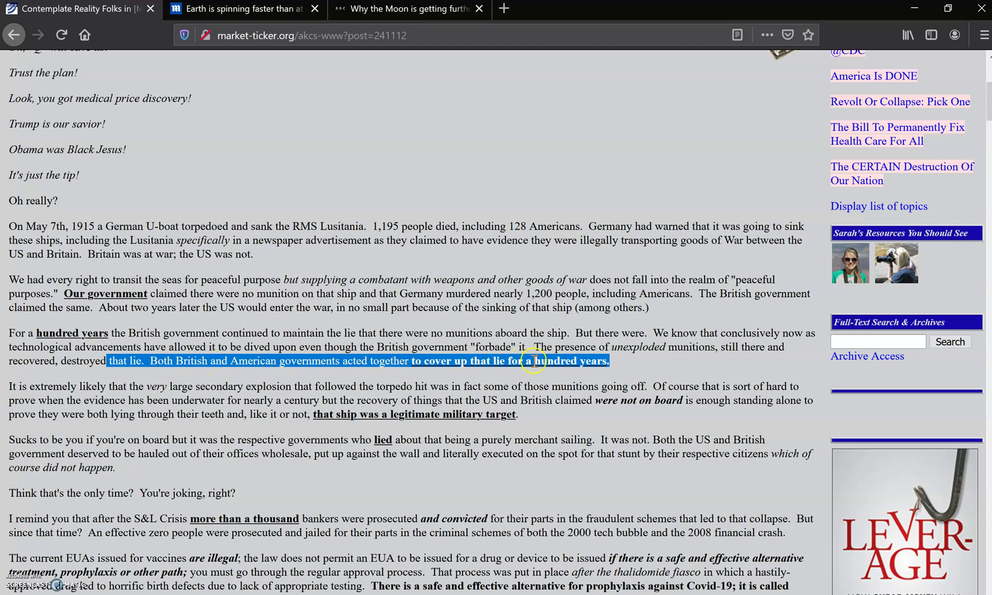
# Flip between the BBC and Daily Mail tabs, ending on Daily Mail with its headline deselected
pyautogui.click(378, 13)
pyautogui.click(249, 12)
pyautogui.click(357, 11)
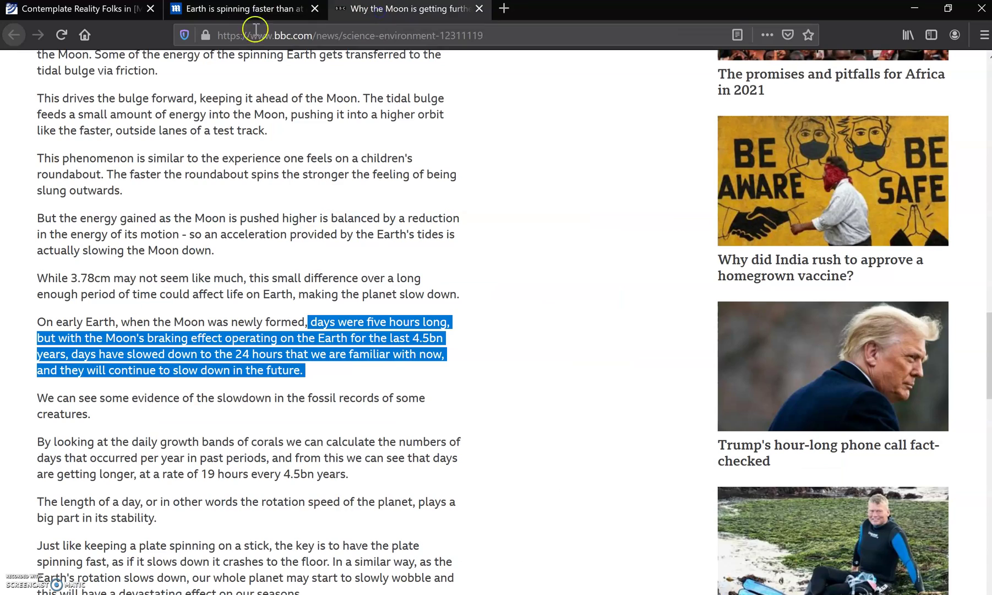
pyautogui.click(245, 17)
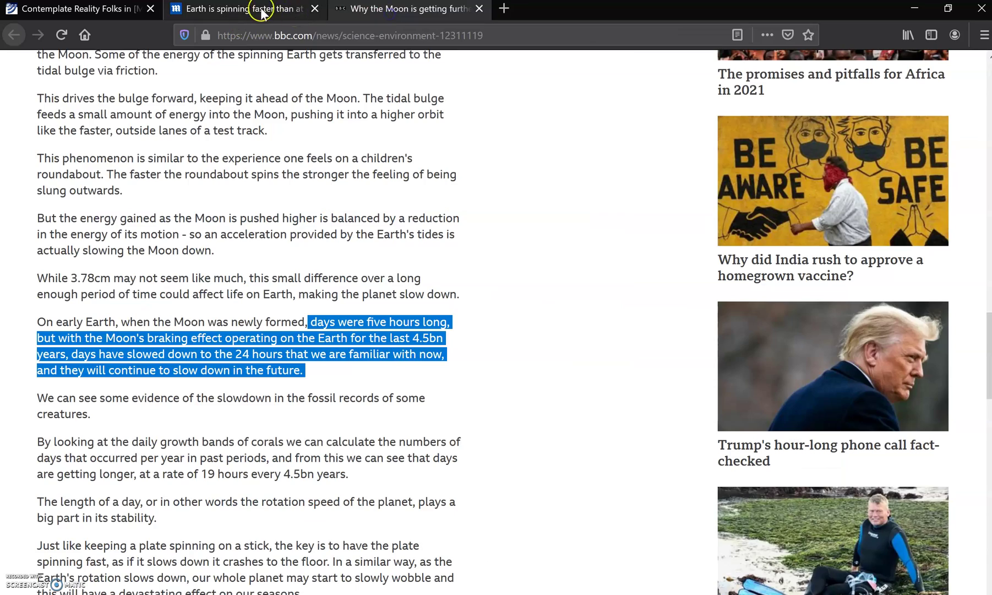
pyautogui.click(262, 12)
pyautogui.click(387, 12)
pyautogui.click(248, 9)
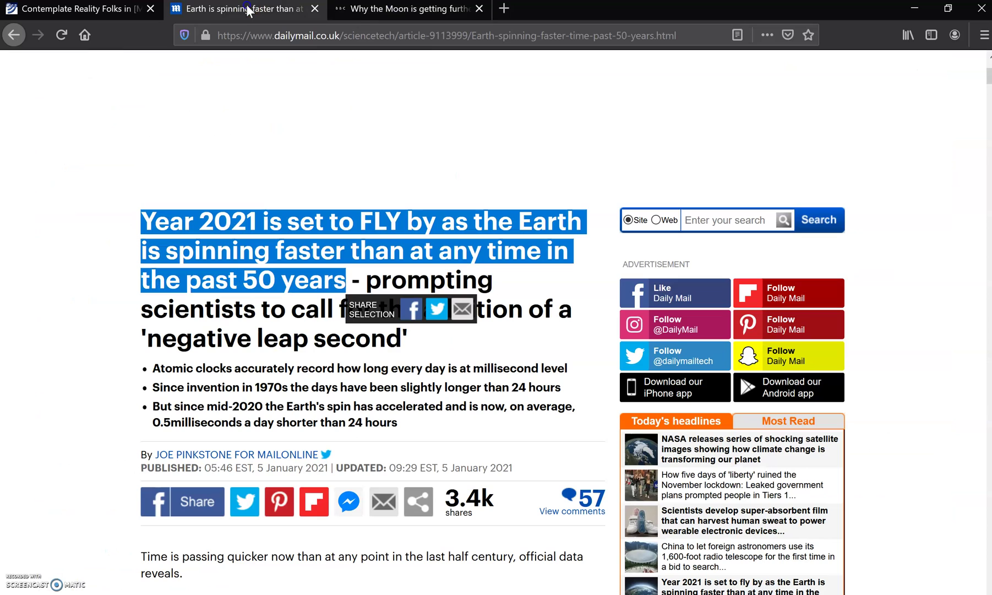
pyautogui.click(386, 12)
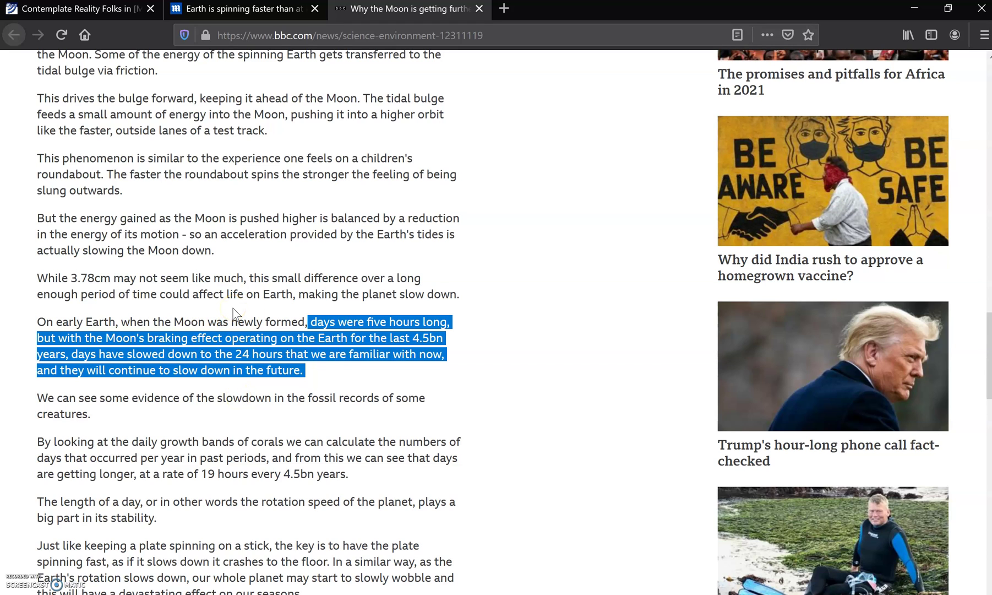
pyautogui.click(228, 9)
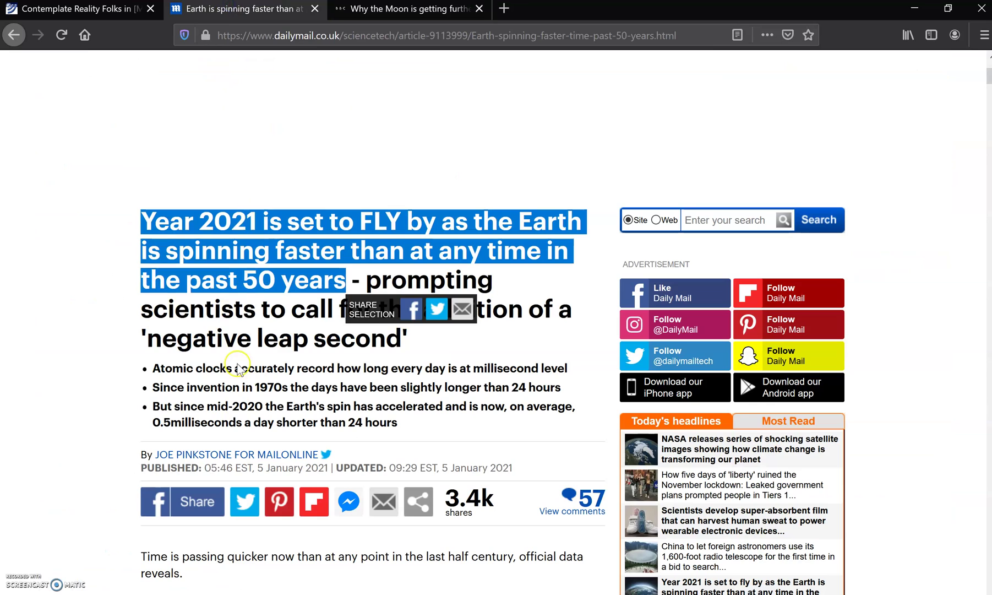
pyautogui.click(277, 378)
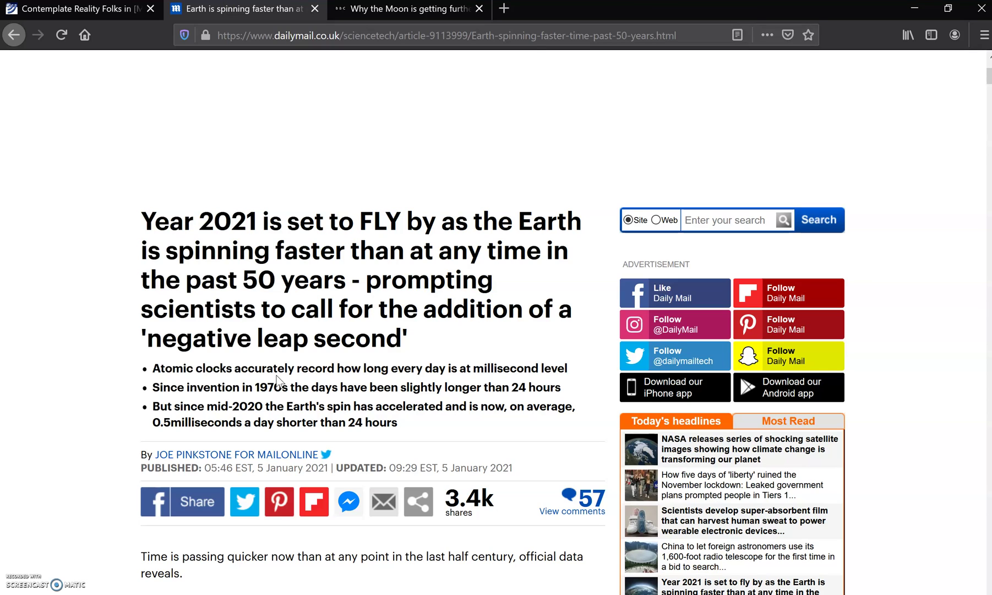
# Switch to the first 'Contemplate Reality Folks' tab showing the Market Ticker Lusitania post
pyautogui.click(94, 12)
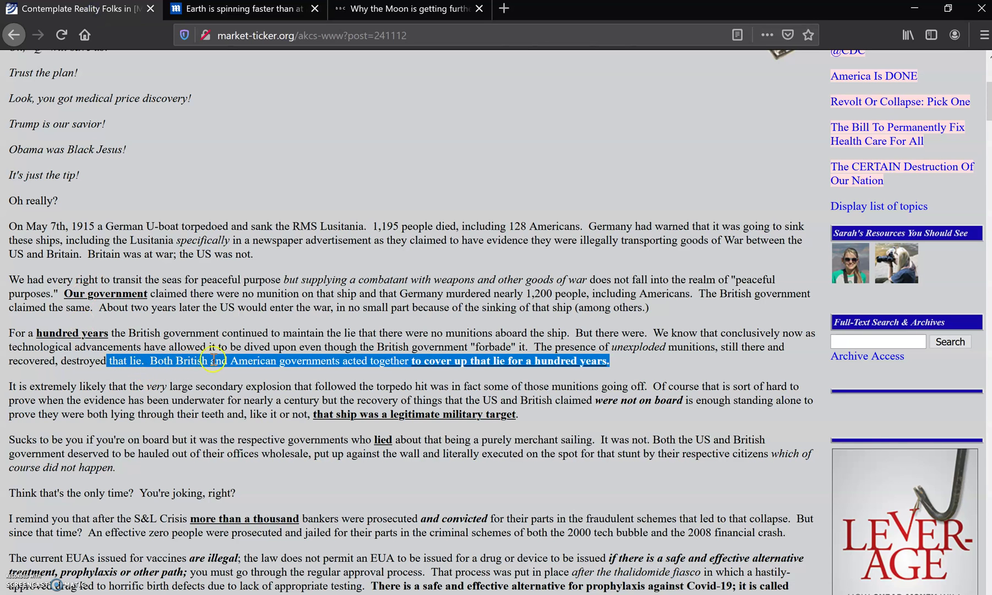